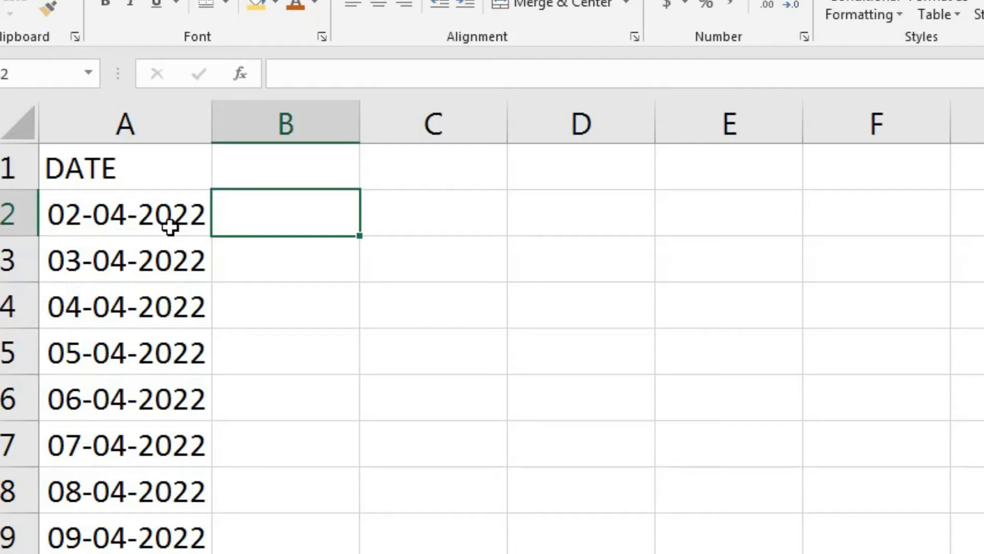
- Open the cell format settings for the dates in A2:A9, choose the Custom category and clear the existing format code
left_click(322, 264)
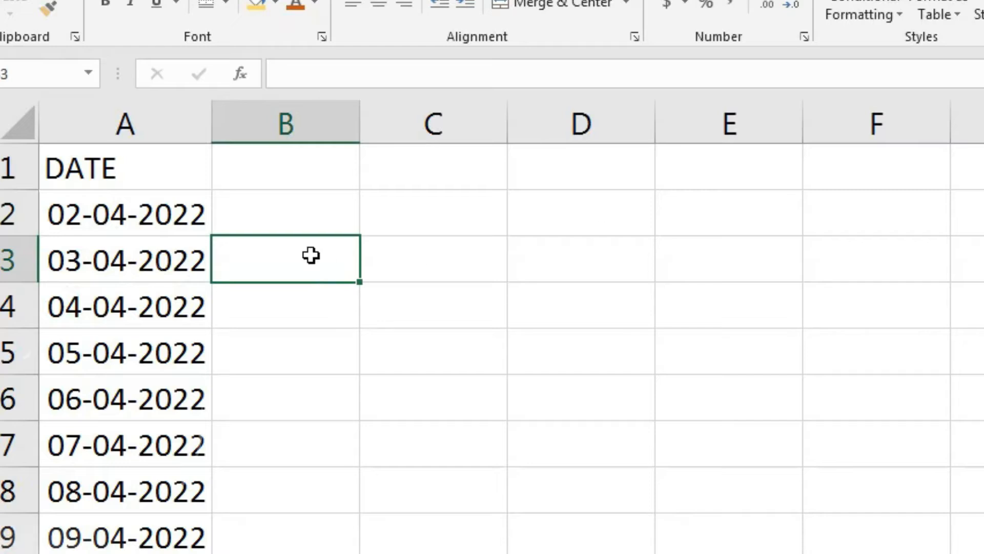
left_click_drag(168, 227, 139, 539)
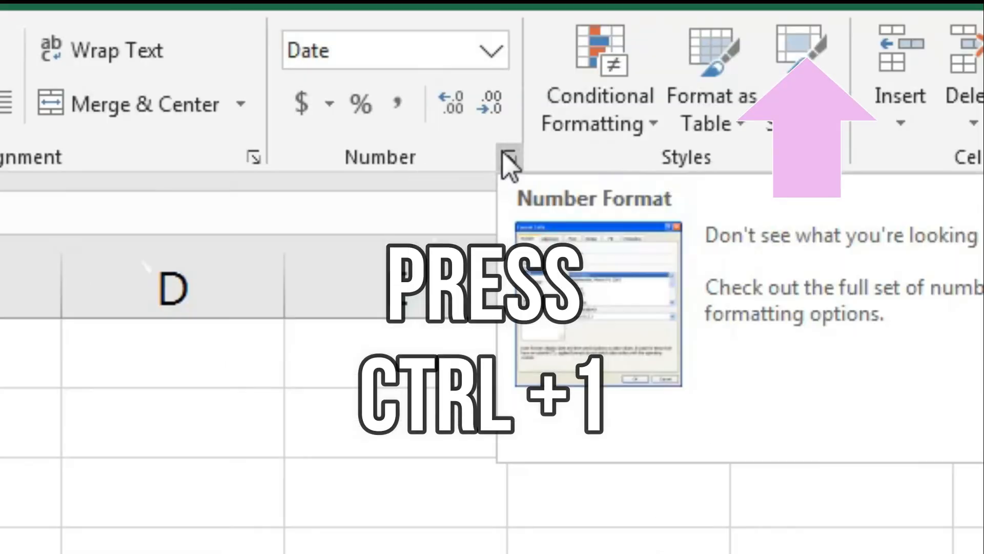
left_click(504, 156)
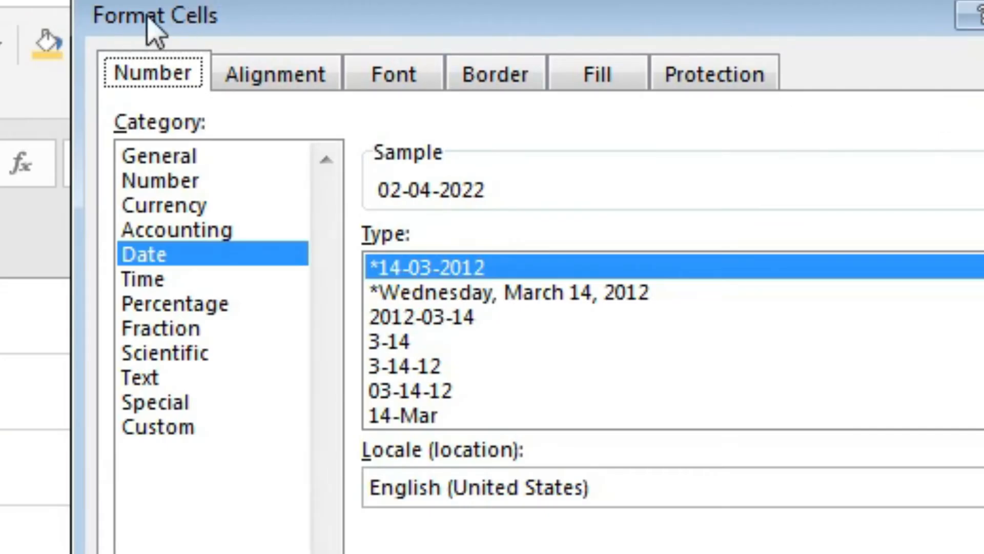
left_click(194, 437)
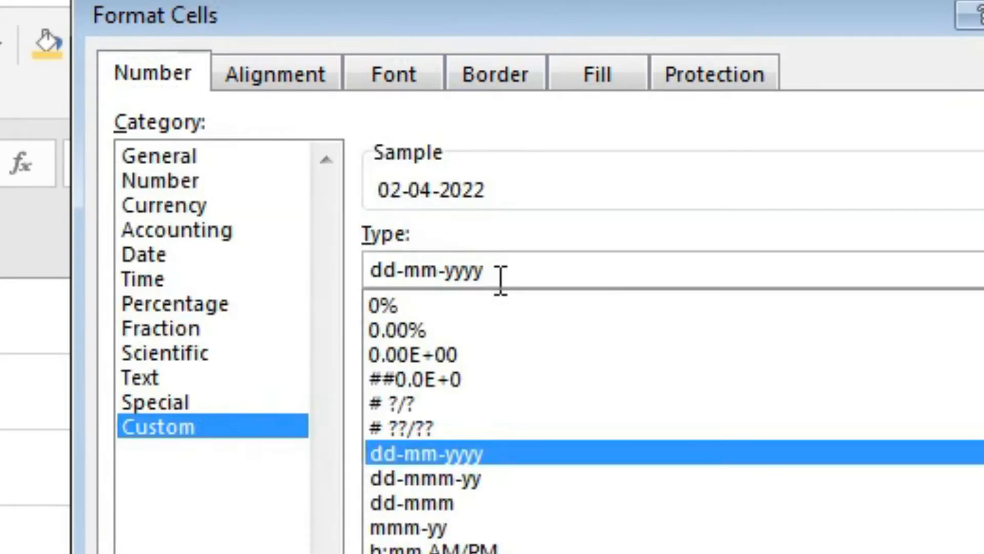
left_click(483, 271)
key("BackSpace")
key("BackSpace")
key("BackSpace")
key("BackSpace")
key("BackSpace")
key("BackSpace")
key("BackSpace")
key("BackSpace")
key("BackSpace")
key("BackSpace")
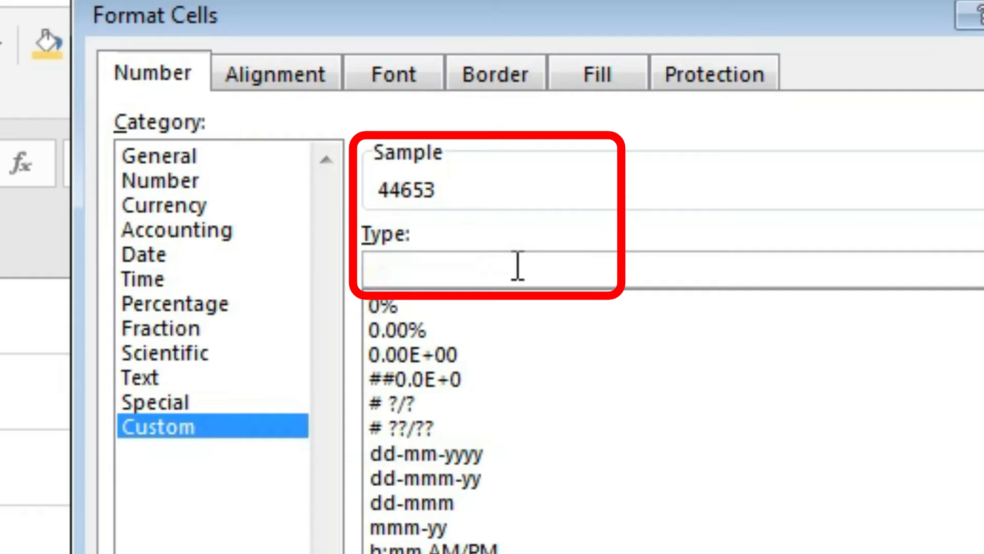
- Enter the custom format code DD-MMM and apply it to the selected dates
type("D")
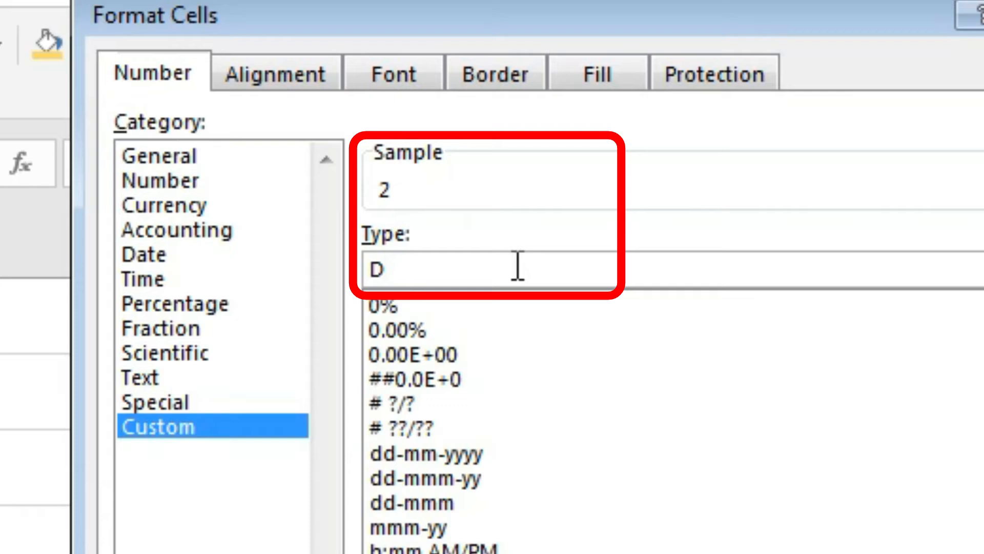
type("D")
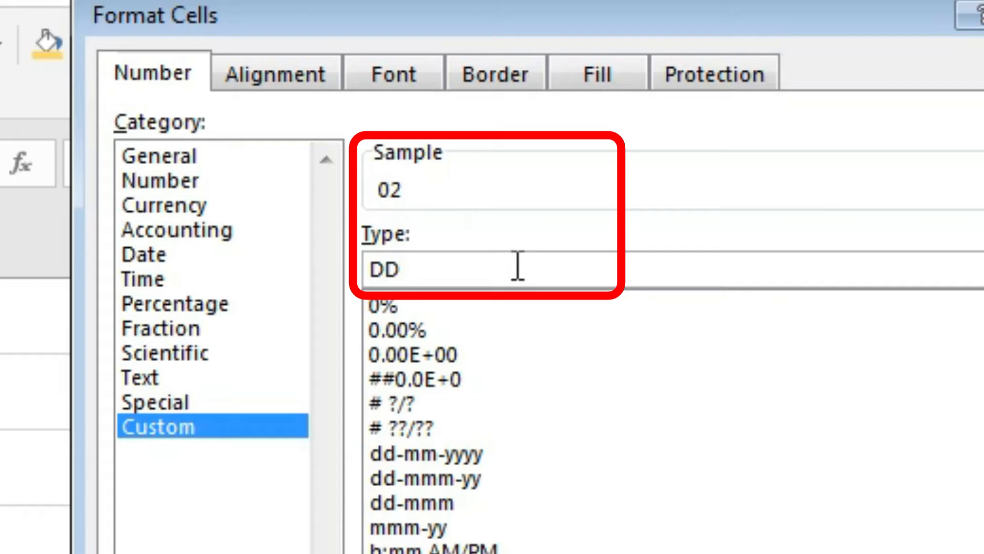
type("-")
key("BackSpace")
type("/")
key("BackSpace")
type("-M")
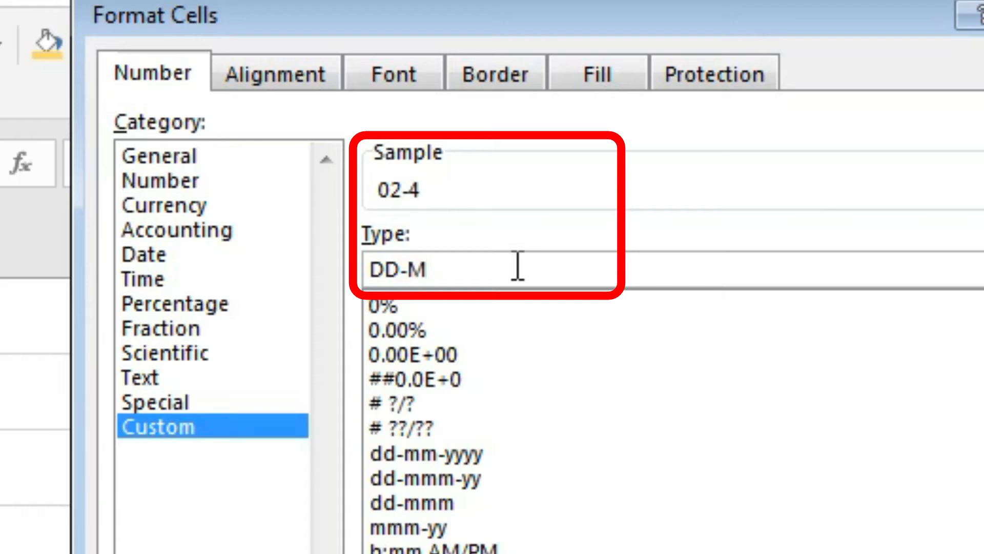
type("M")
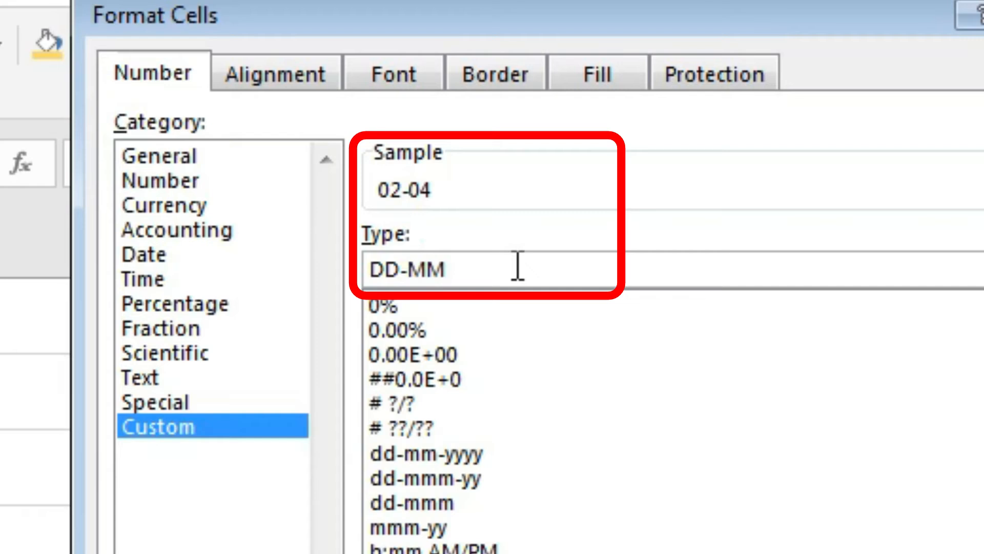
type("M")
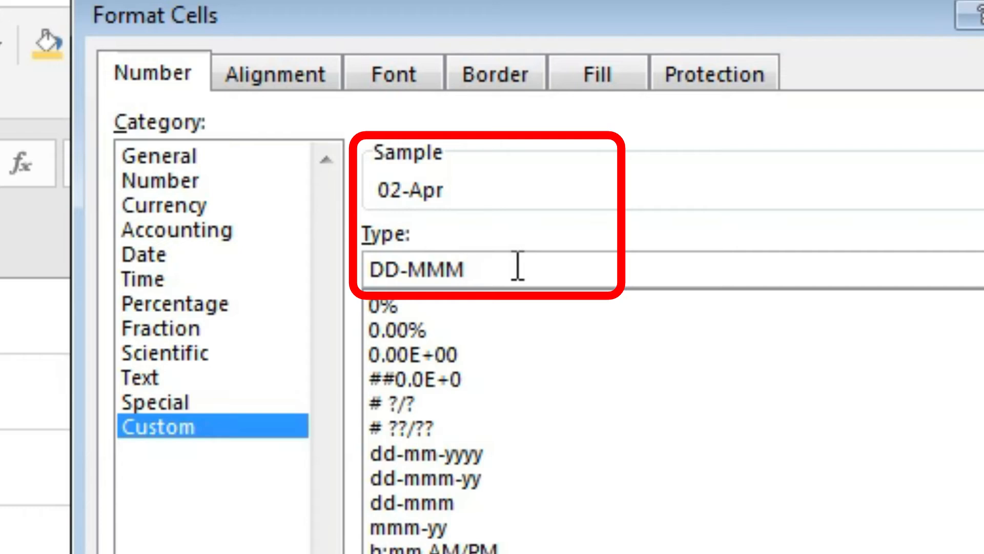
key("Return")
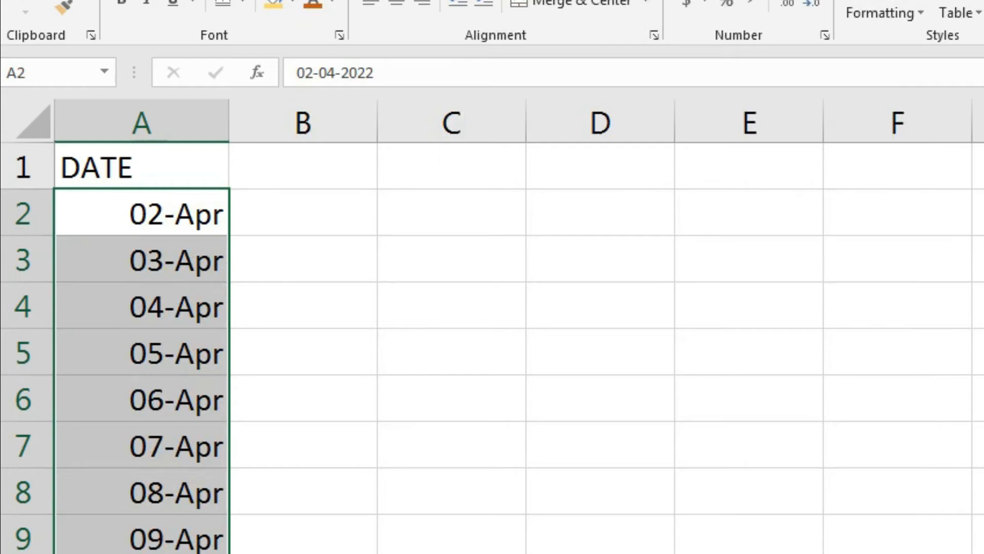
- Reopen the selected dates' custom number format and extend the day code to ddd, trying dddd as well
scroll(492, 346, "down", 1)
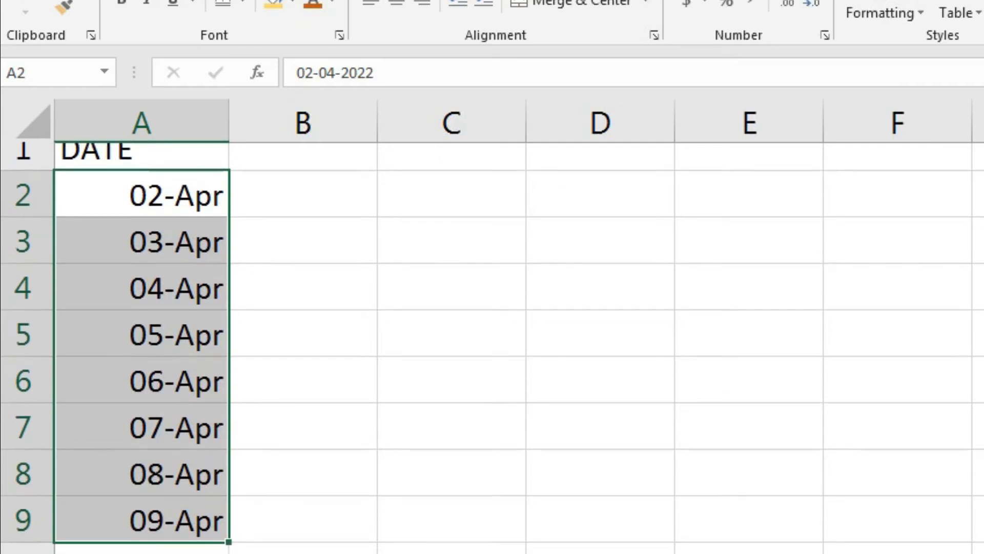
scroll(492, 348, "up", 1)
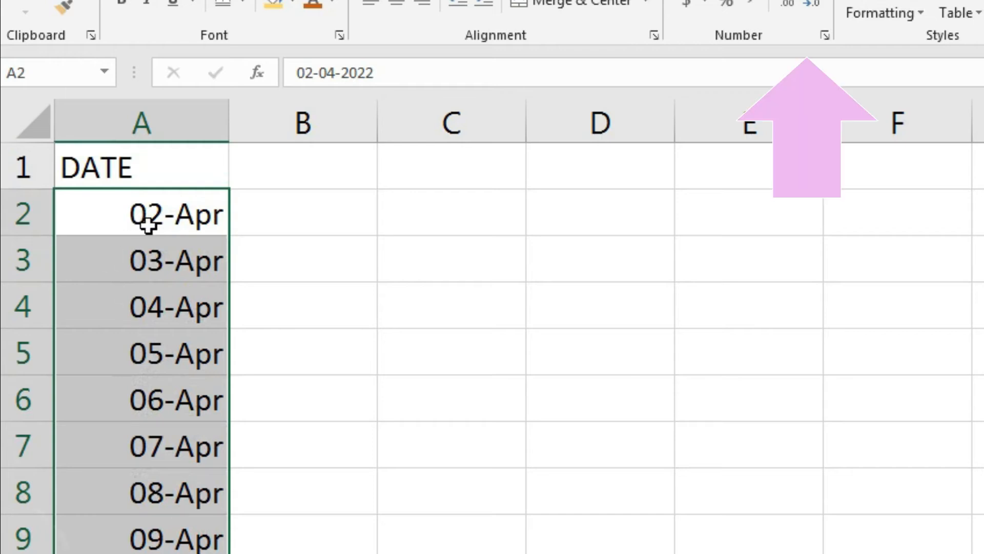
key("ctrl+1")
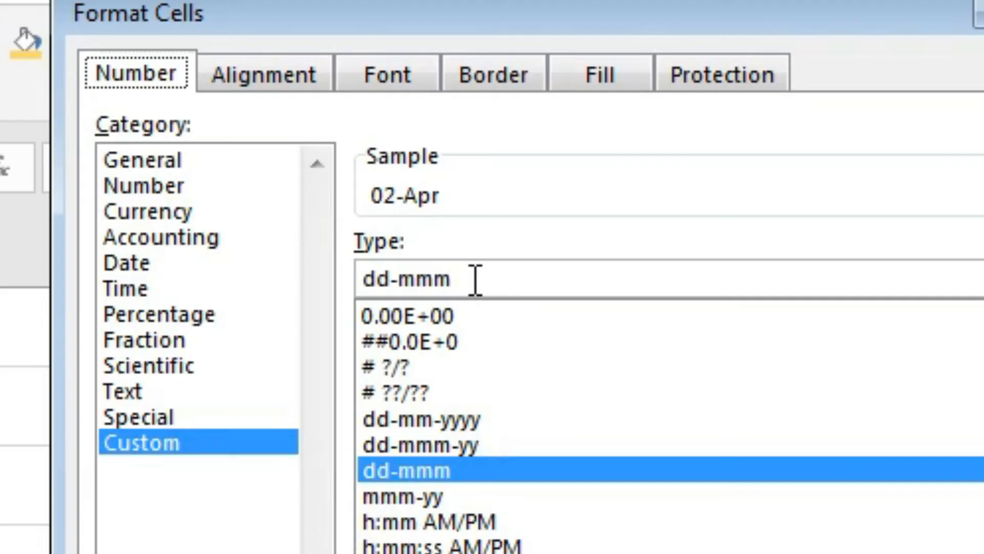
left_click(537, 138)
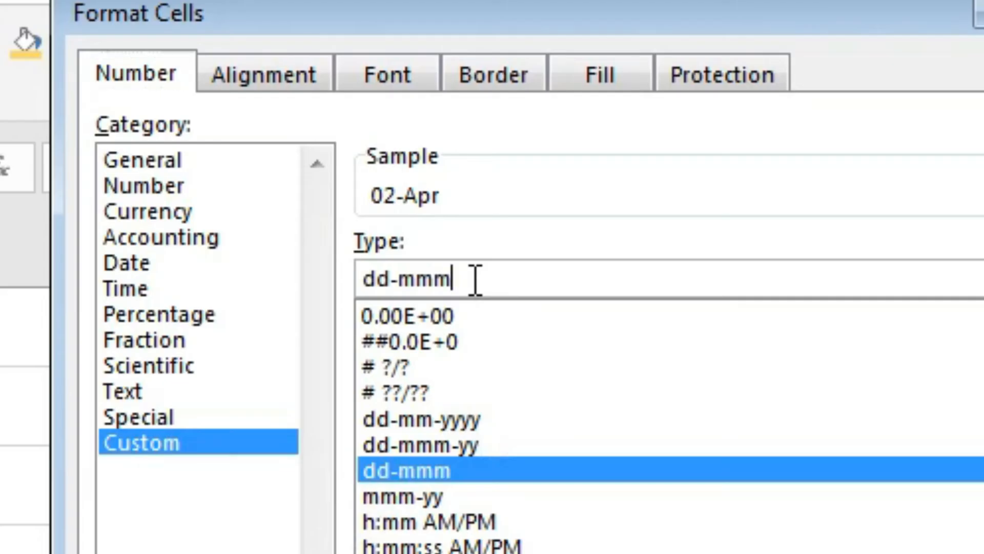
key("Left")
key("Left")
key("Left")
key("Left")
key("Left")
key("Left")
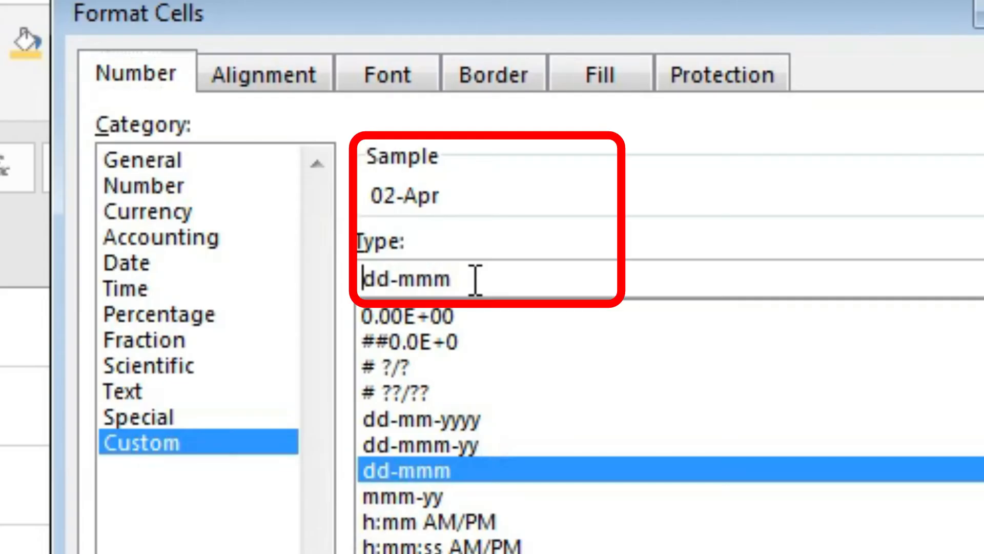
type("D")
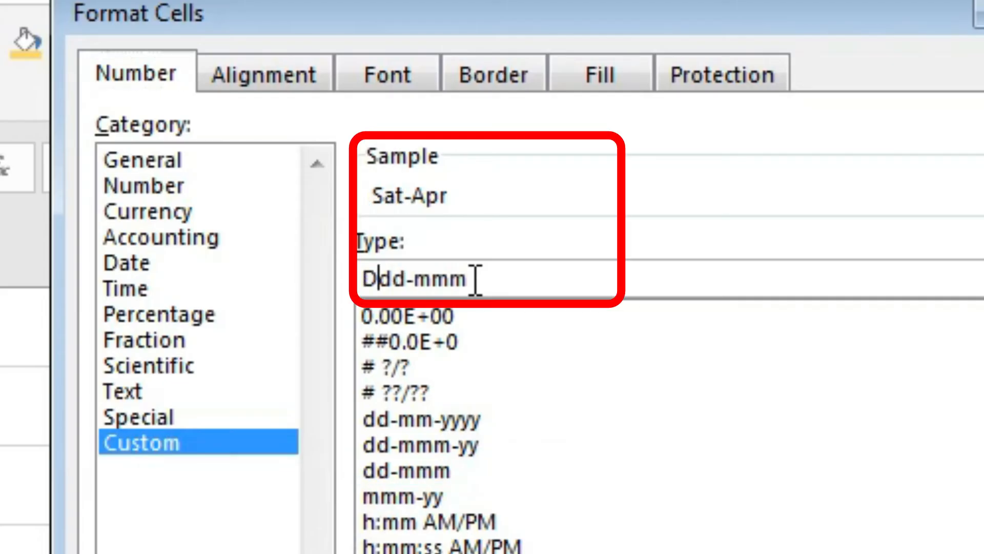
key("BackSpace")
type("d")
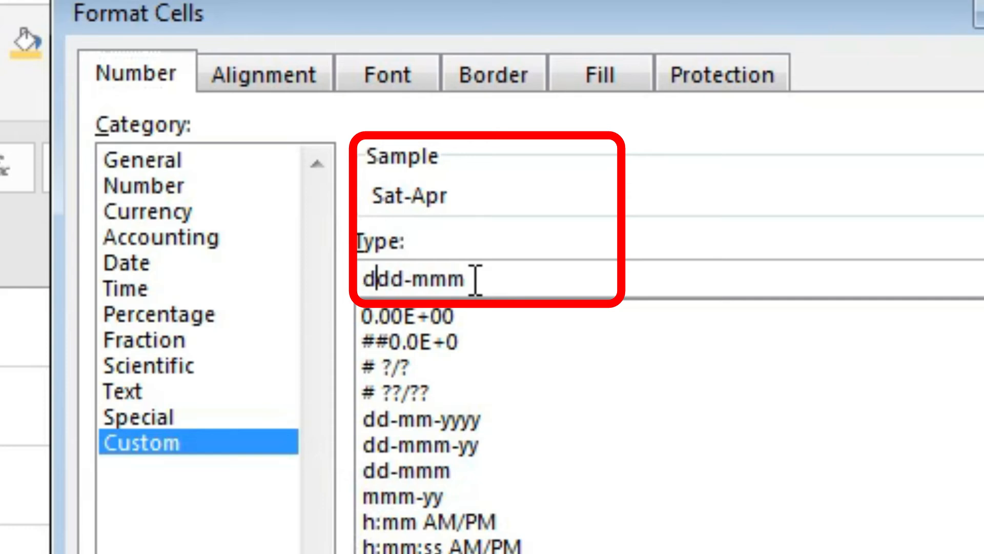
type("d")
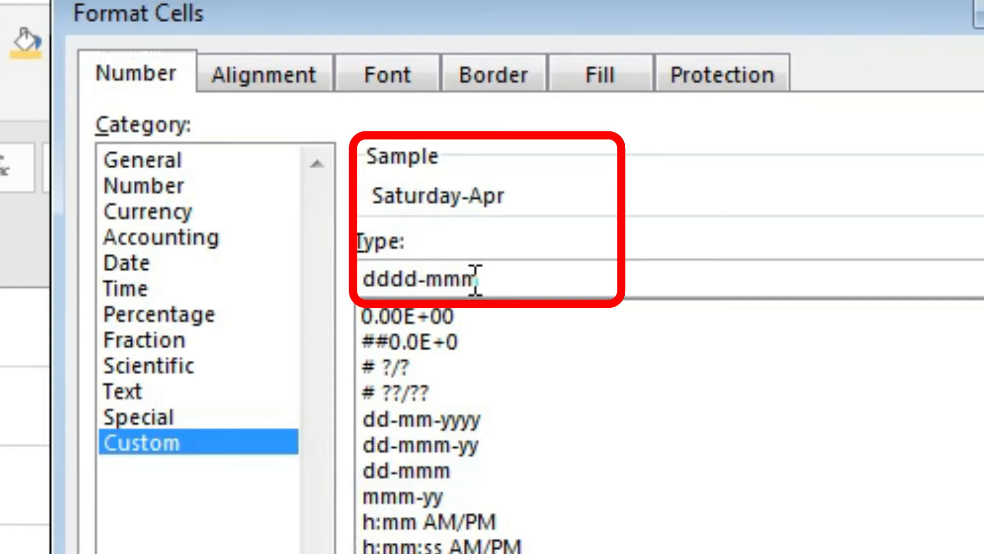
key("BackSpace")
- Extend the custom format code to dddd-mmmm for full weekday and month names
key("Right")
key("Right")
key("Right")
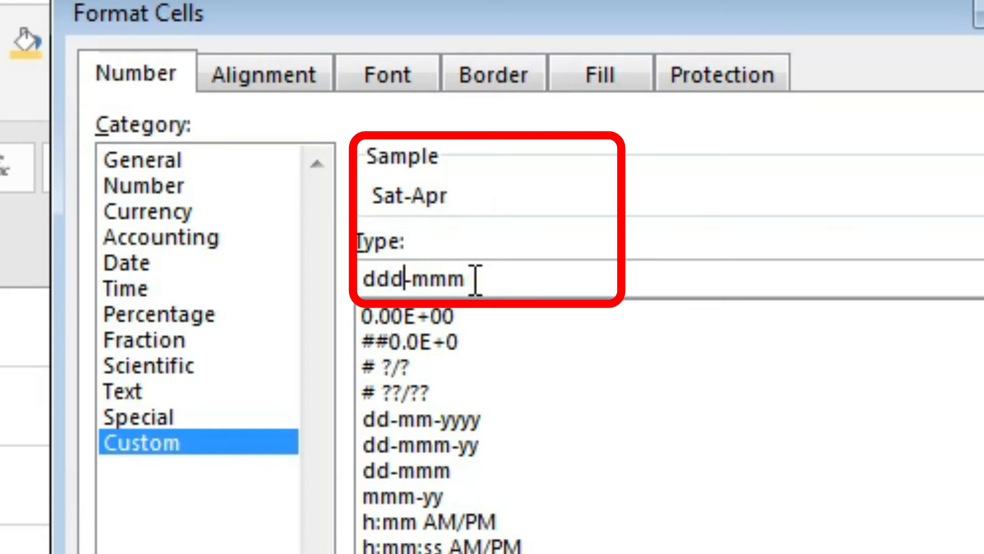
type("m")
key("Left")
key("Left")
key("Left")
key("Left")
key("Left")
type("d")
key("Left")
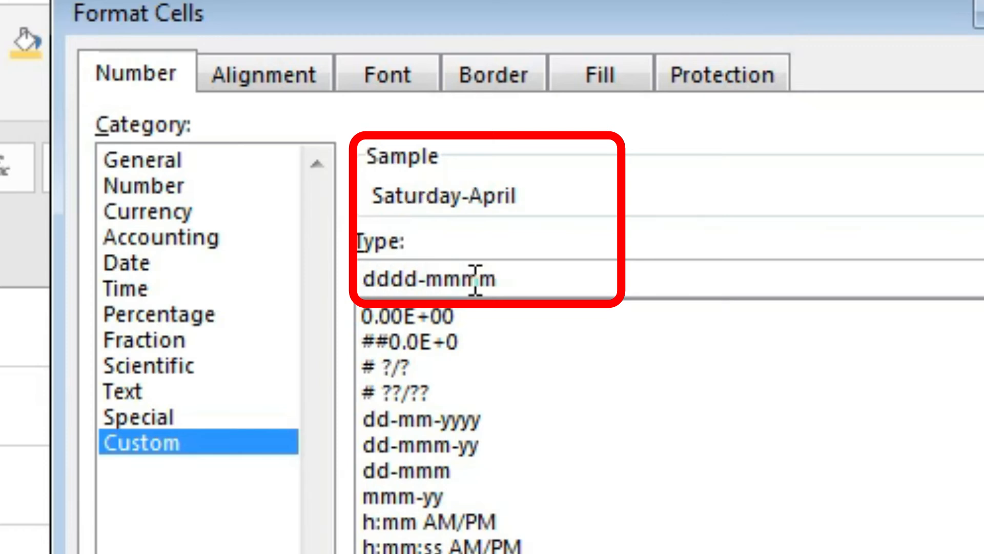
- Add dd- in front of the weekday code for a two-digit day number
type("-")
key("Left")
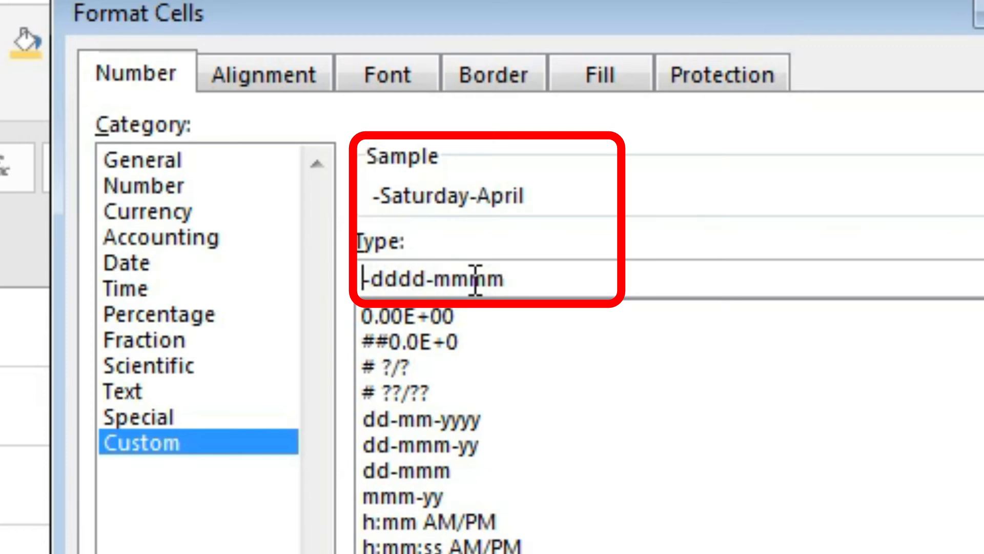
type("dd")
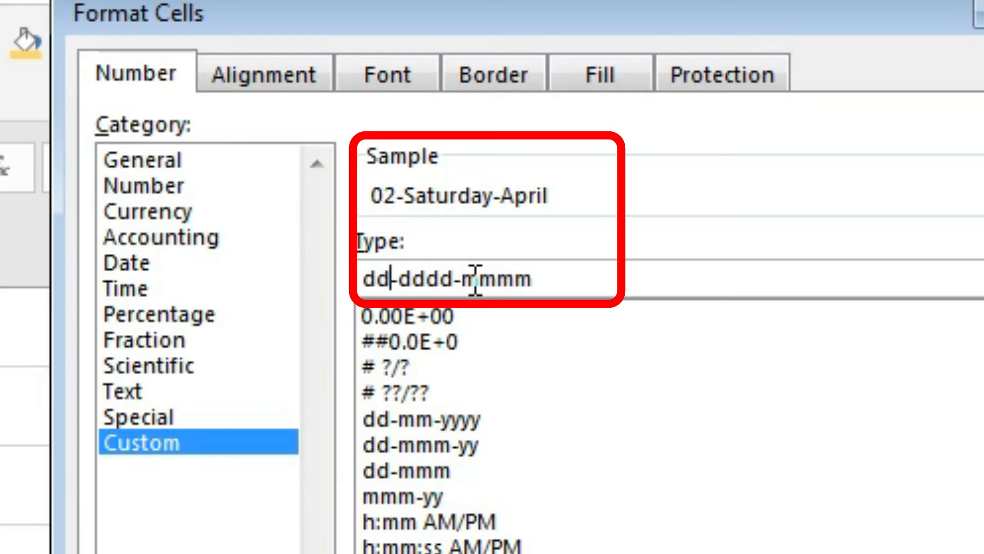
- Append -yyyy to the end of the format code and apply the format to the selected dates
key("Right")
key("Right")
key("Right")
key("Right")
key("Right")
key("Right")
key("Right")
key("Right")
key("Right")
key("Right")
type("-yy")
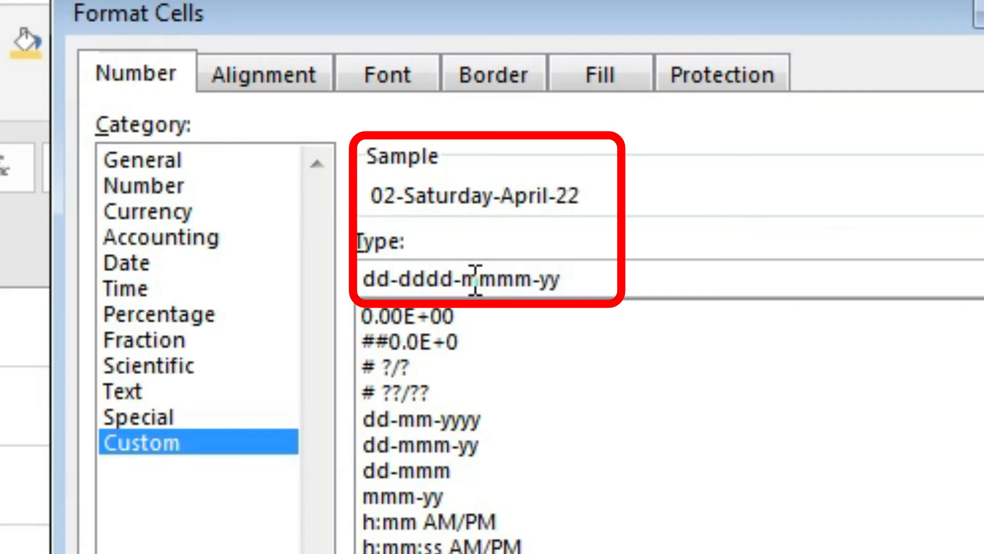
type("y")
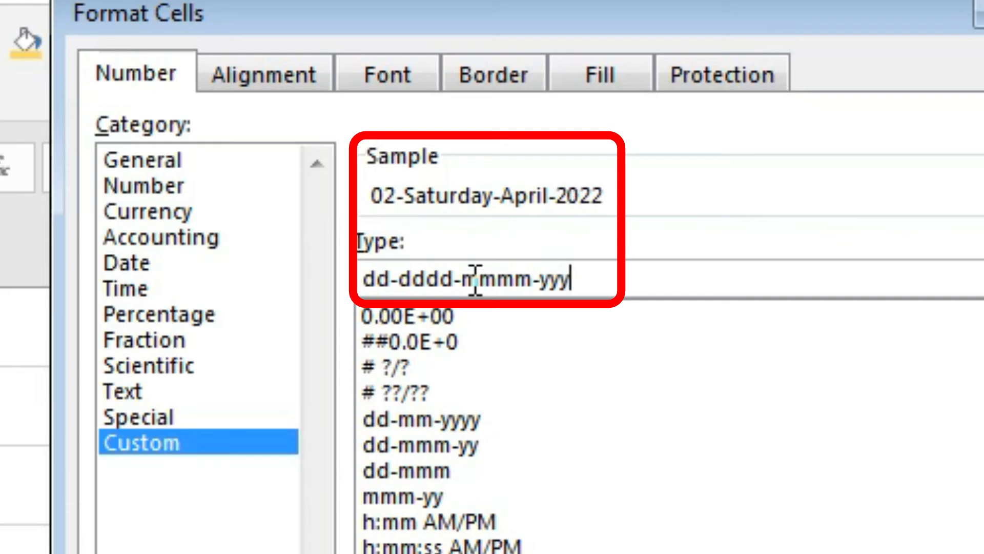
type("y")
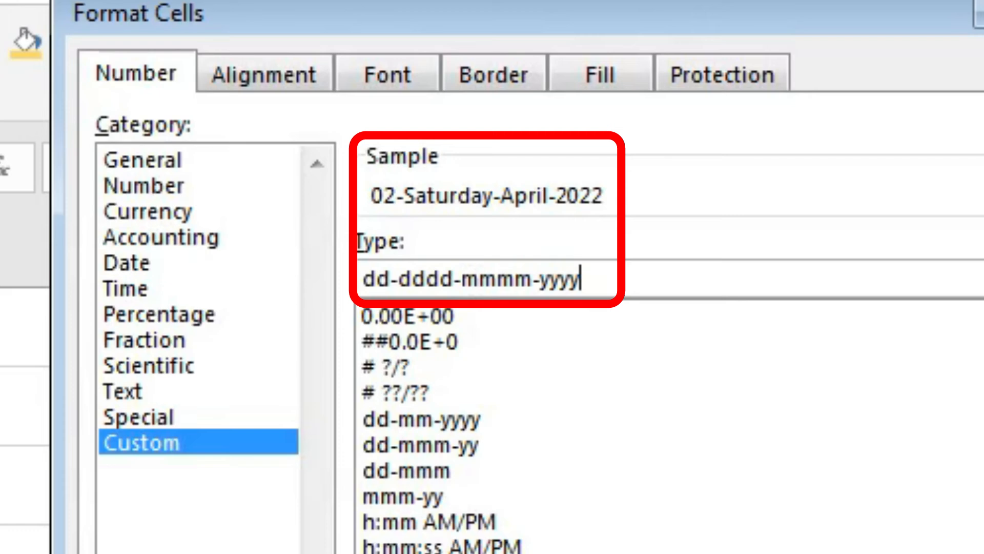
key("Return")
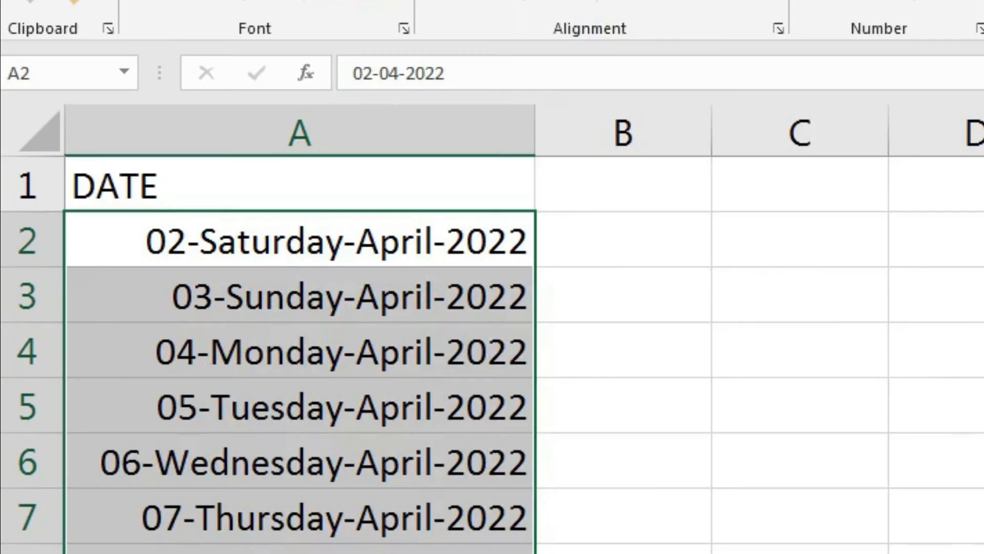
- Reopen the selected dates' custom number format and shorten the year code to yy
scroll(492, 353, "down", 1)
scroll(492, 354, "up", 1)
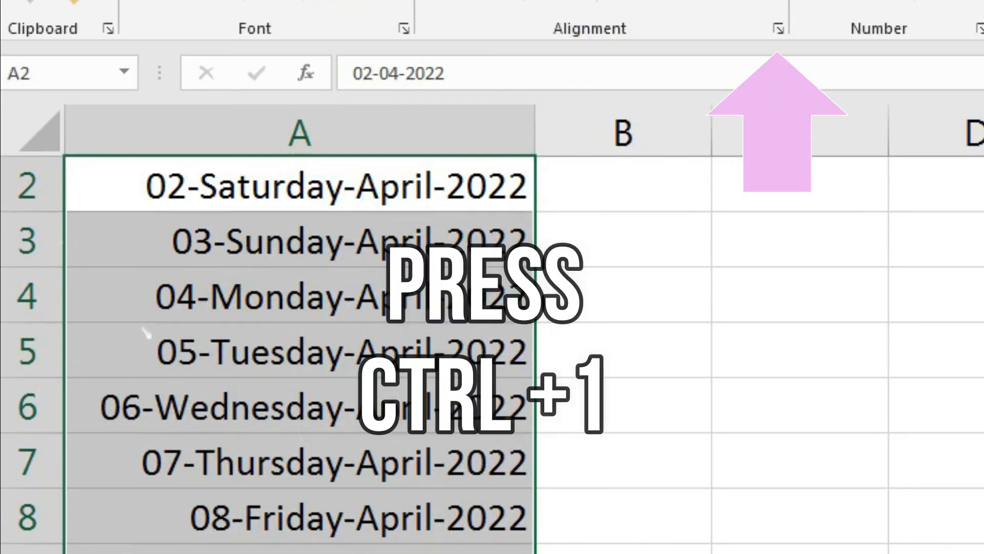
key("ctrl+1")
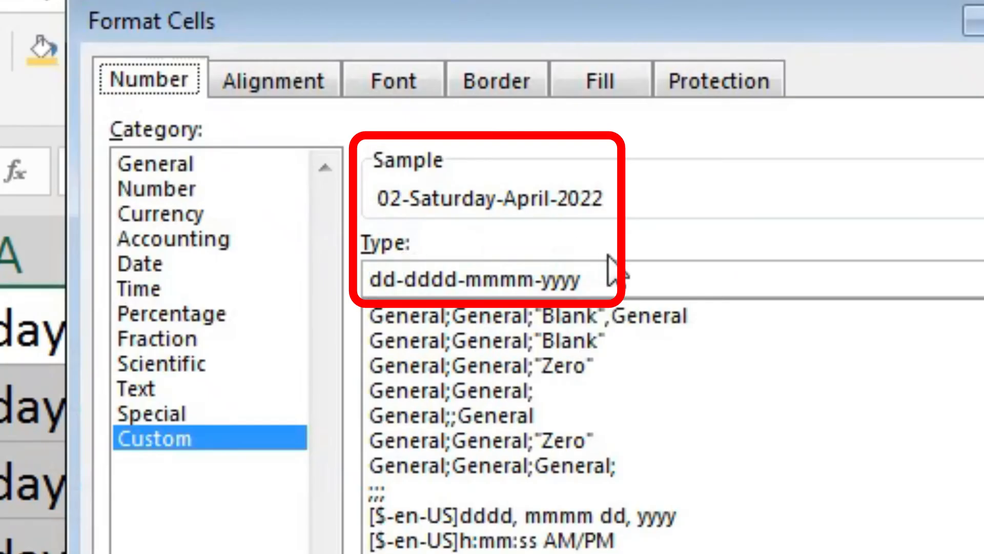
left_click(609, 279)
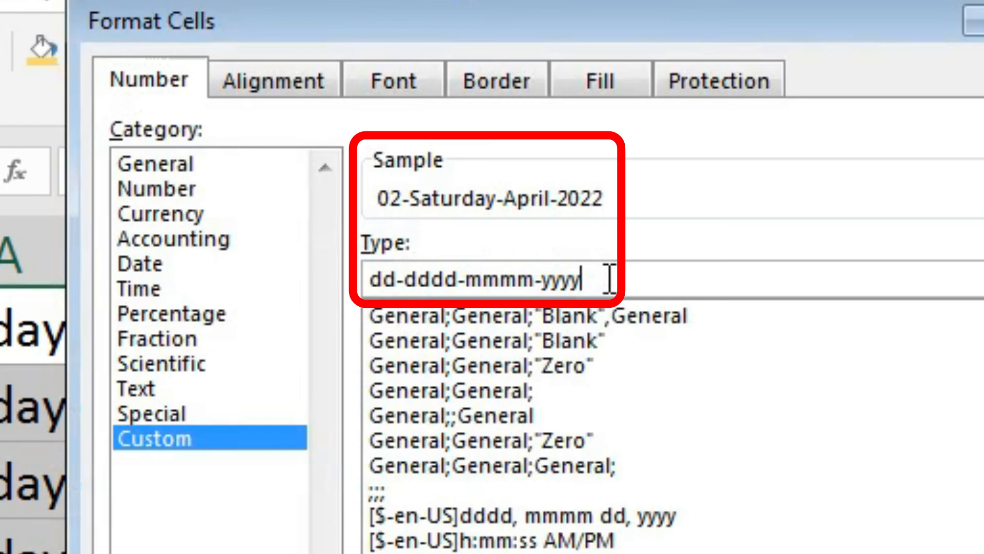
key("BackSpace")
key("BackSpace")
right_click(608, 281)
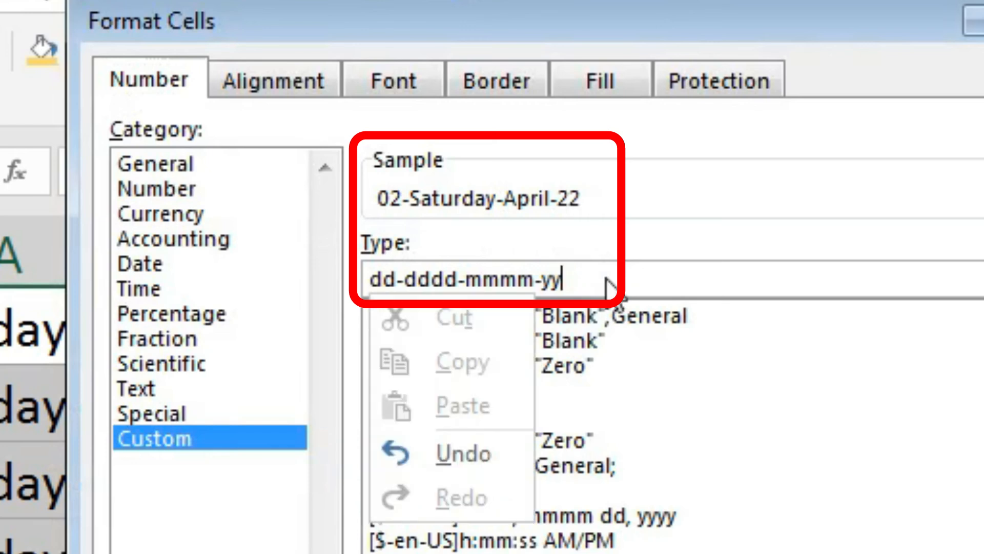
left_click(607, 280)
- Shorten the month code in the custom format to m
key("Left")
key("Left")
key("Left")
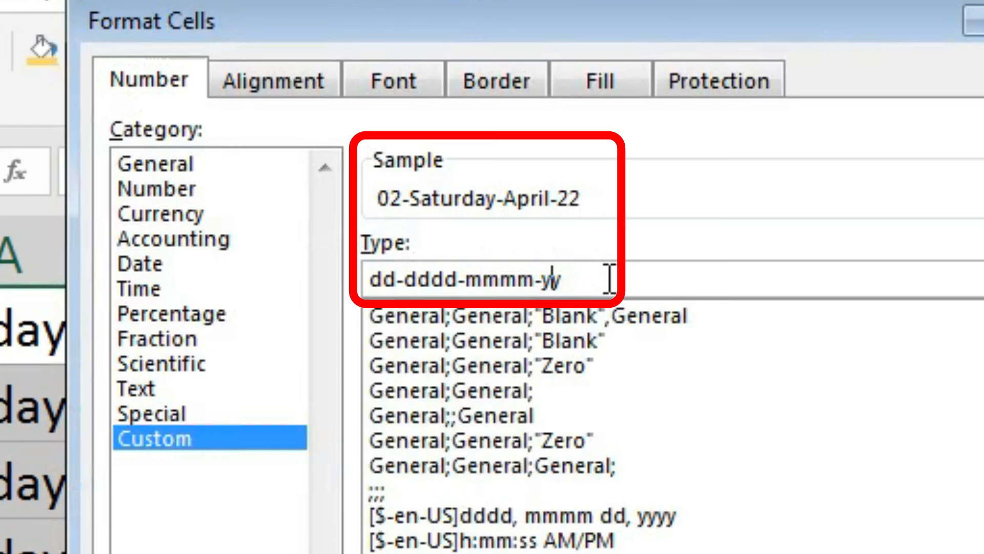
key("BackSpace")
key("BackSpace")
key("BackSpace")
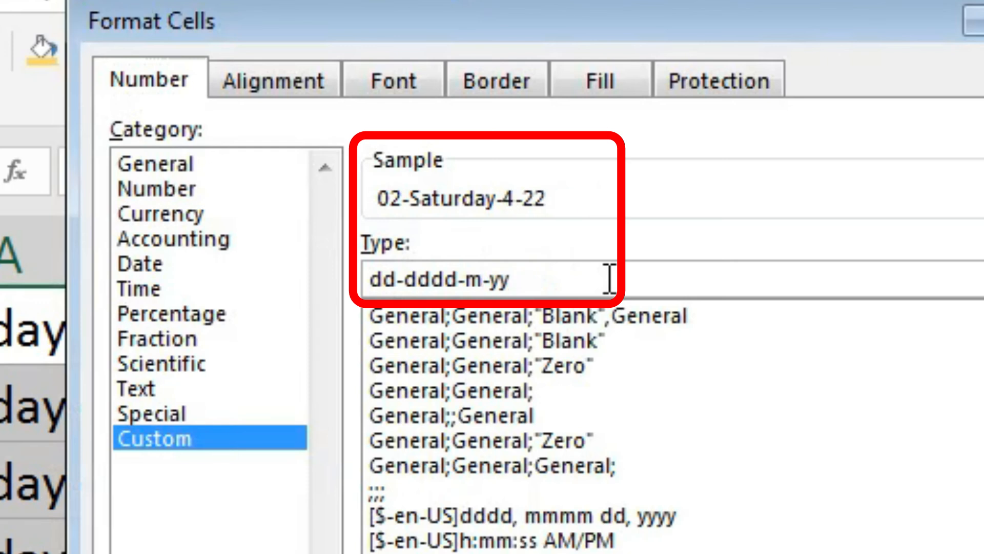
- Remove the weekday code and its hyphen so the custom format reads dd-m-yy
key("Left")
key("Left")
key("Left")
key("BackSpace")
key("BackSpace")
key("BackSpace")
key("BackSpace")
key("BackSpace")
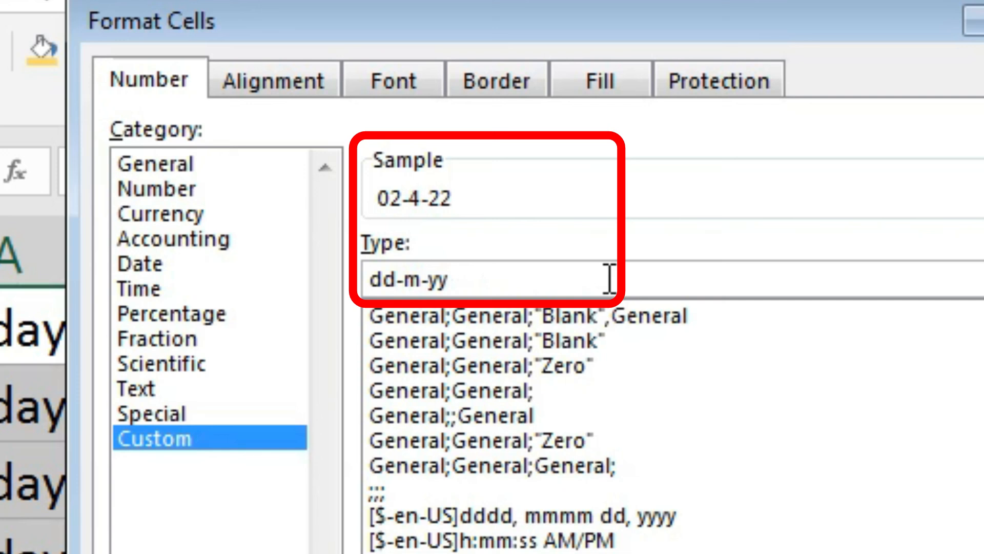
- Shorten the day code so the custom format reads d-m-yy
key("shift+Right")
key("Delete")
key("shift+Left")
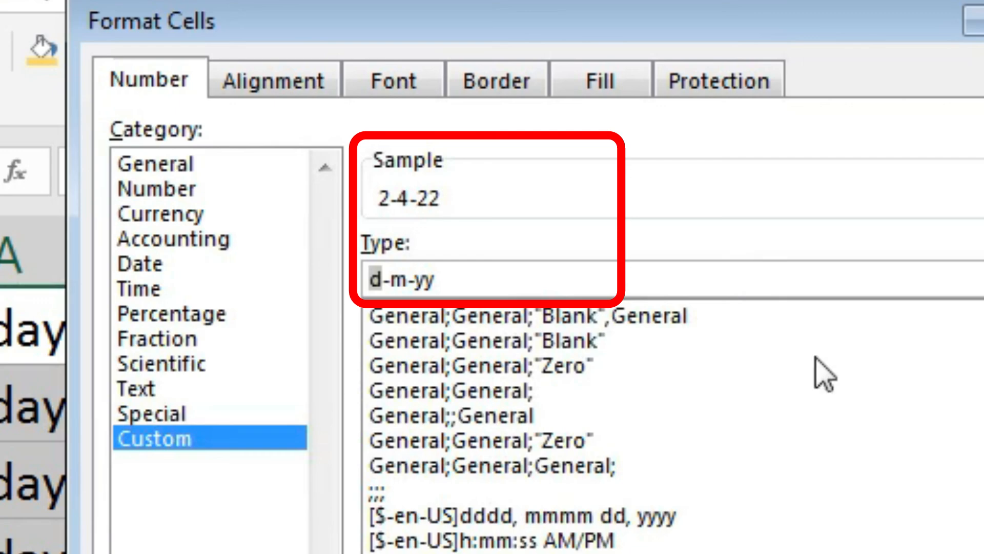
- Apply the d-m-yy custom format to the selected dates in column A
key("Return")
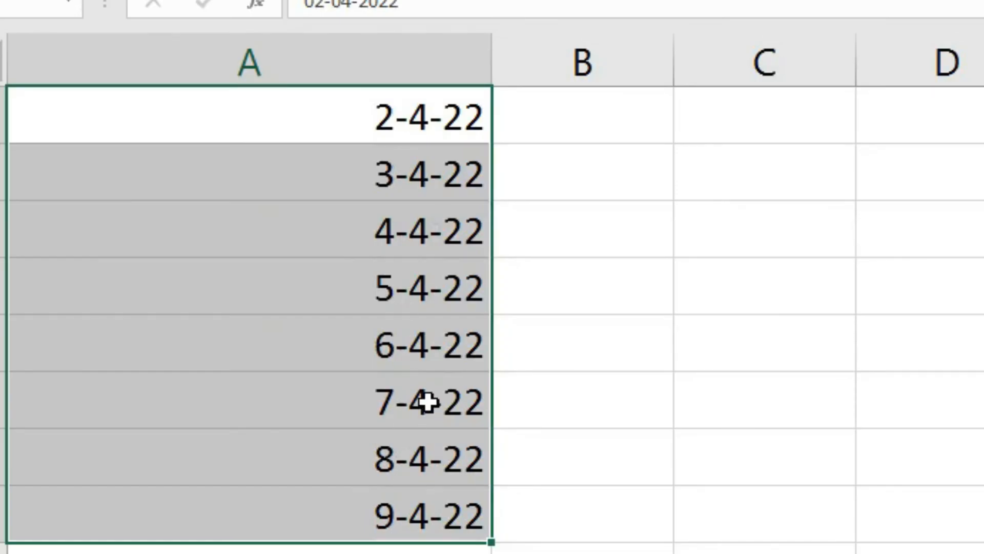
- Replace the selected dates' custom number format code with mm-dd-yy and apply it
key("ctrl+1")
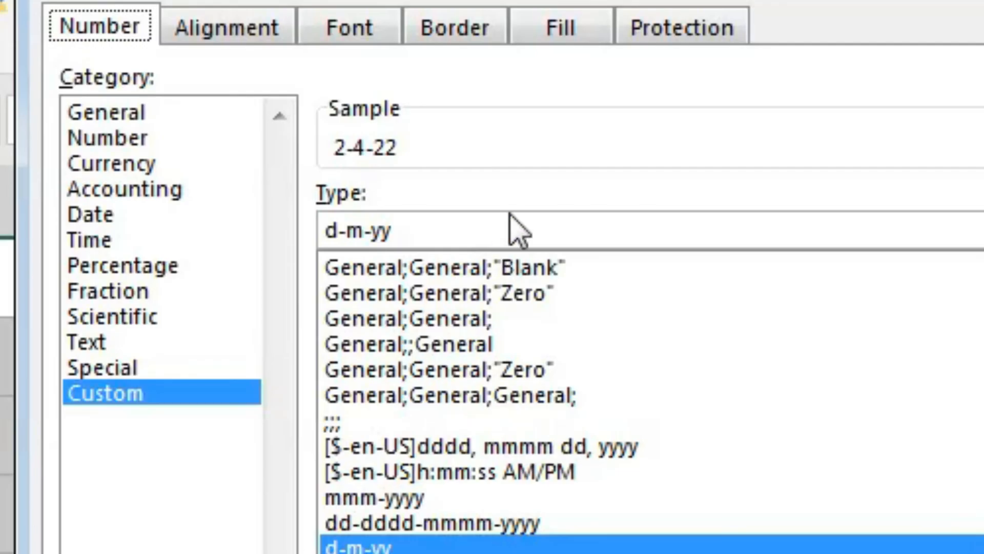
left_click(507, 223)
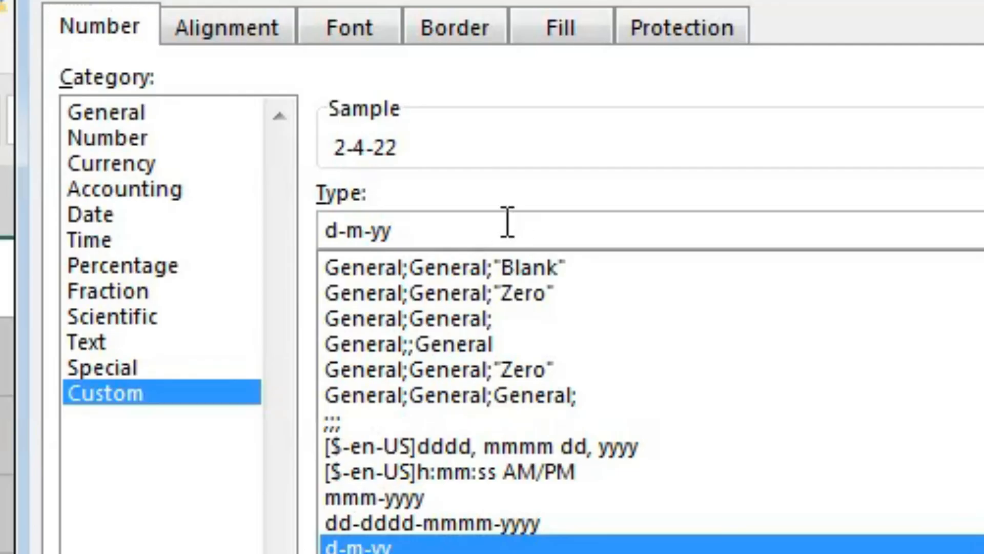
key("BackSpace")
key("BackSpace")
key("BackSpace")
key("BackSpace")
key("BackSpace")
key("BackSpace")
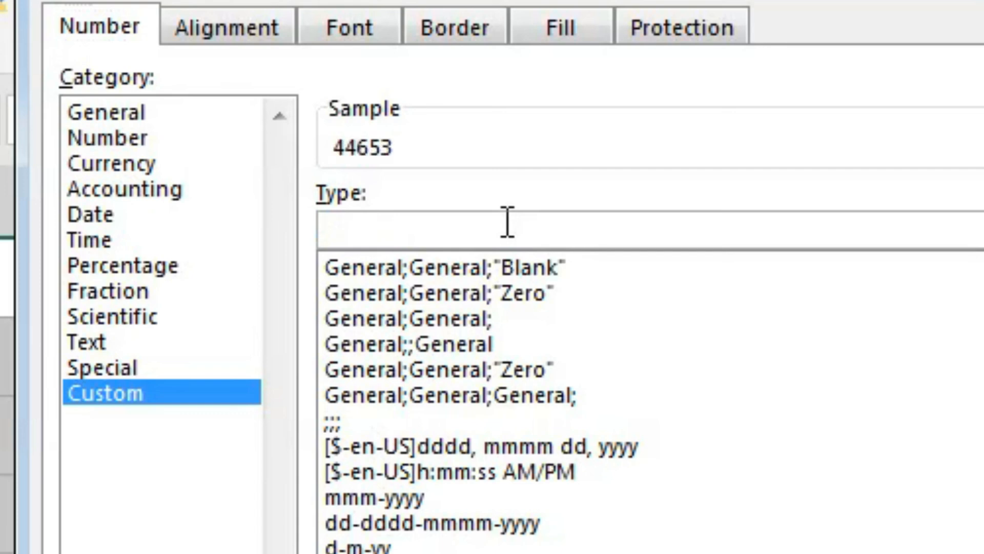
type("mm-dd")
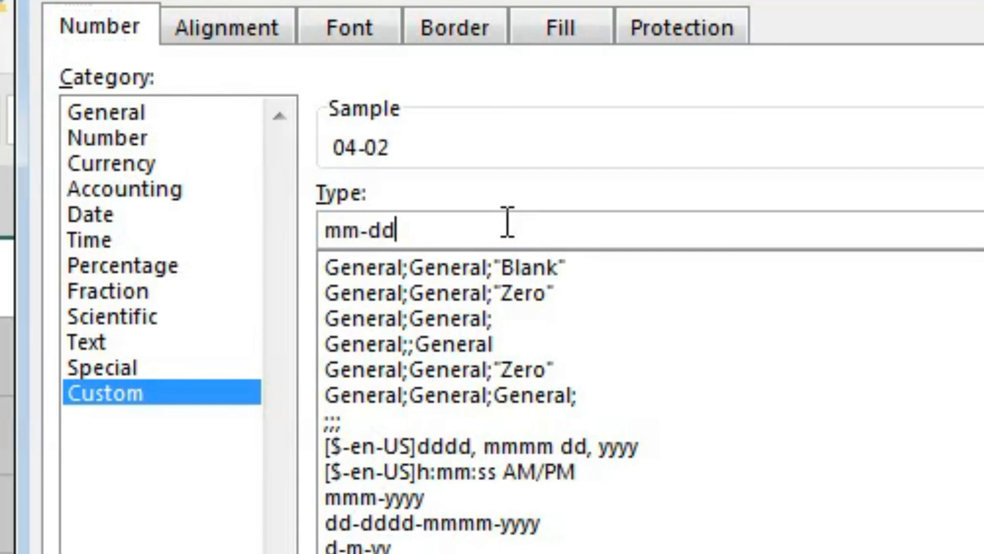
type("-yy")
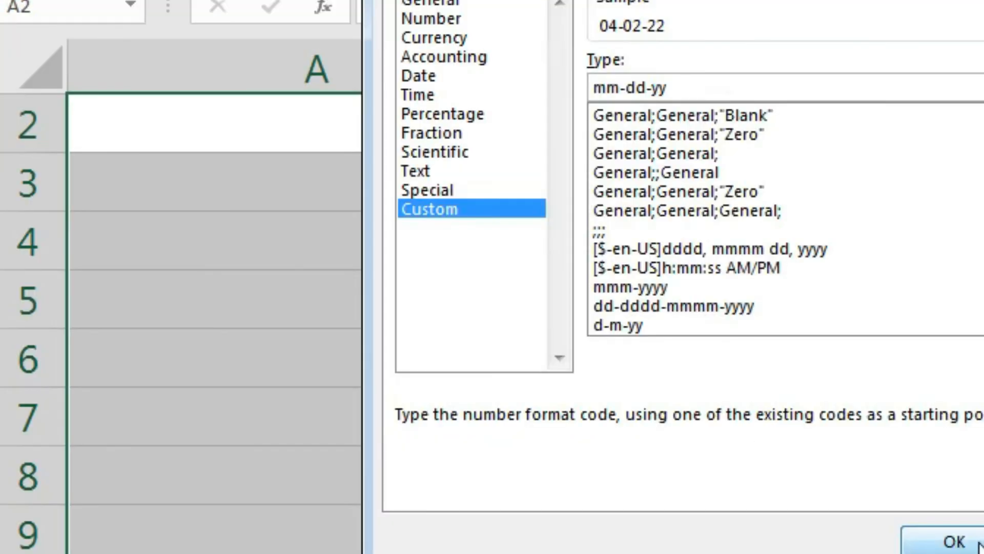
left_click(945, 539)
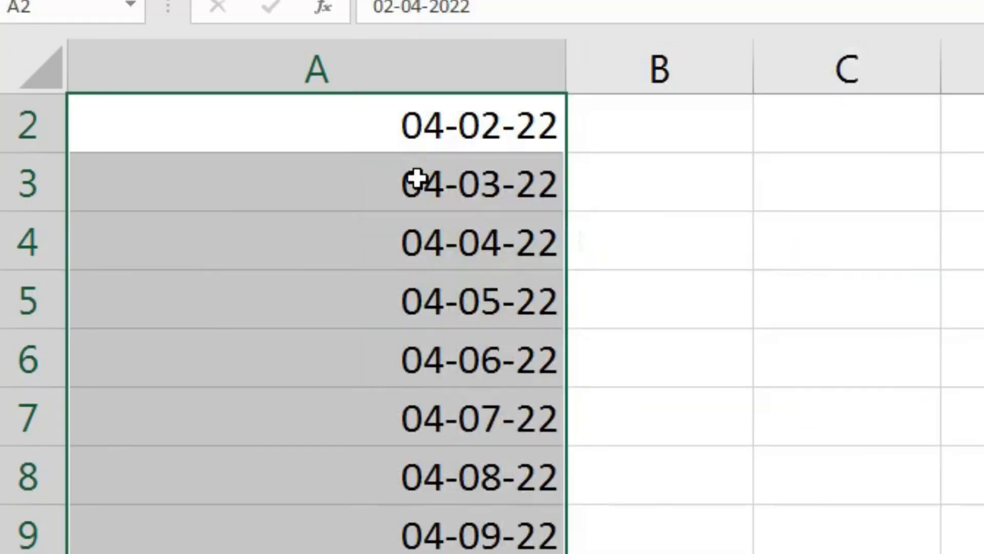